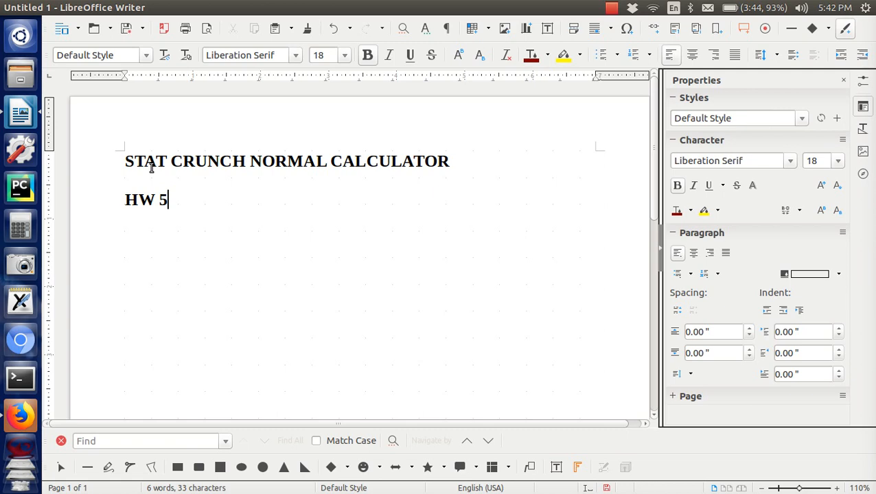
# Step: Switch to StatCrunch in Firefox, open the Normal calculator, and move its window toward the middle of the data table
pyautogui.click(20, 8)
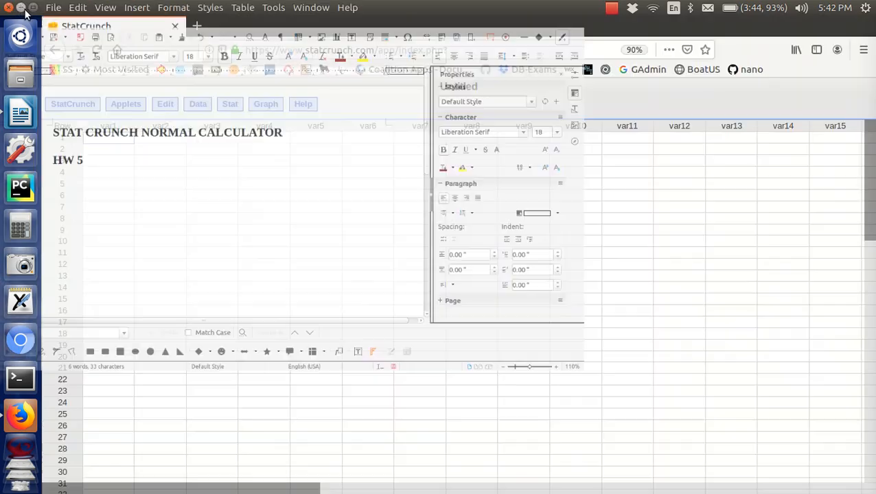
pyautogui.click(231, 105)
pyautogui.moveTo(297, 123)
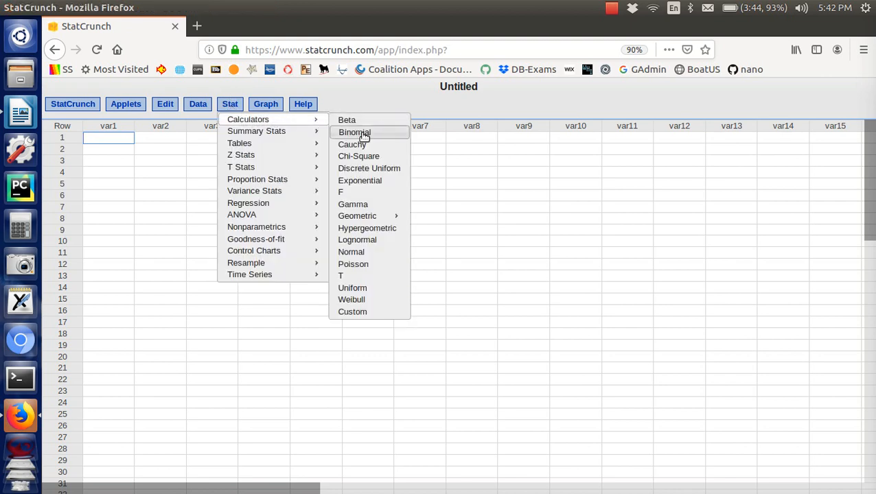
pyautogui.click(369, 254)
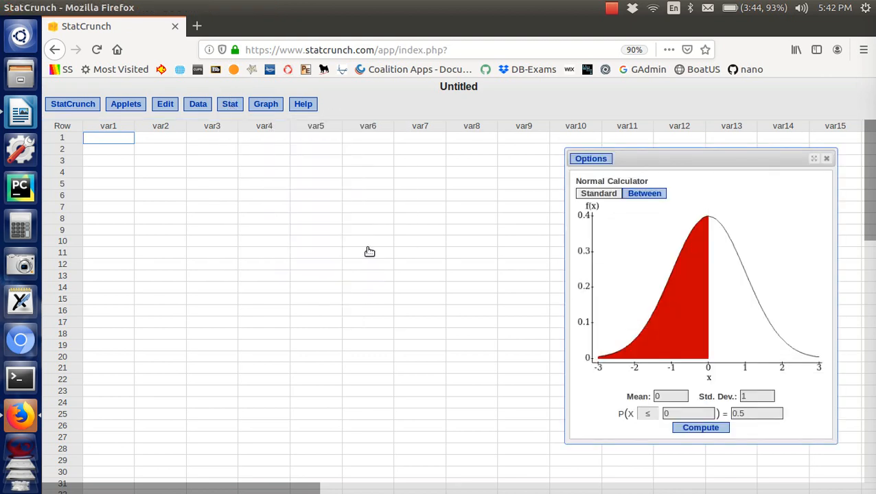
pyautogui.moveTo(719, 164); pyautogui.dragTo(388, 162)
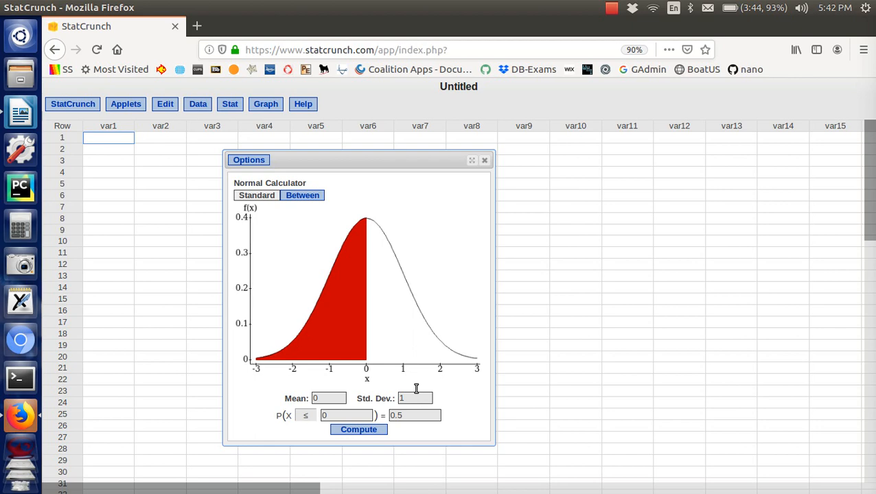
# Step: Examine the calculator's inequality choices and its Between mode, returning to Standard mode
pyautogui.click(306, 416)
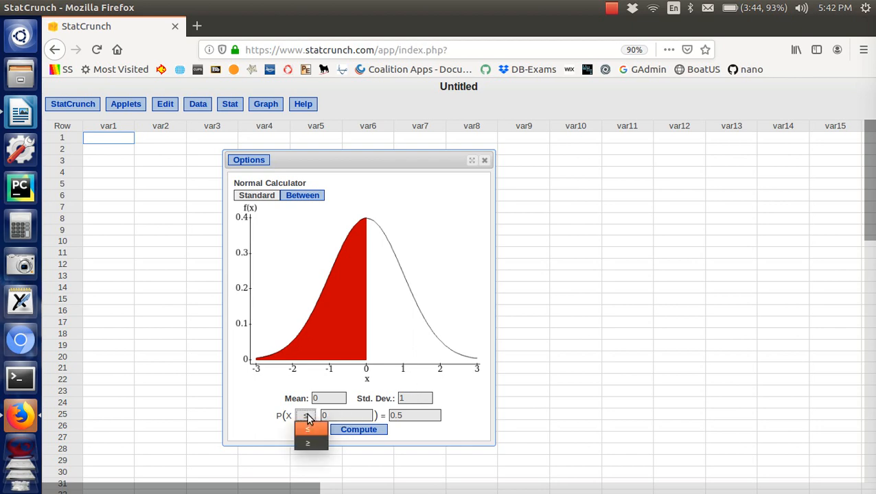
pyautogui.click(308, 427)
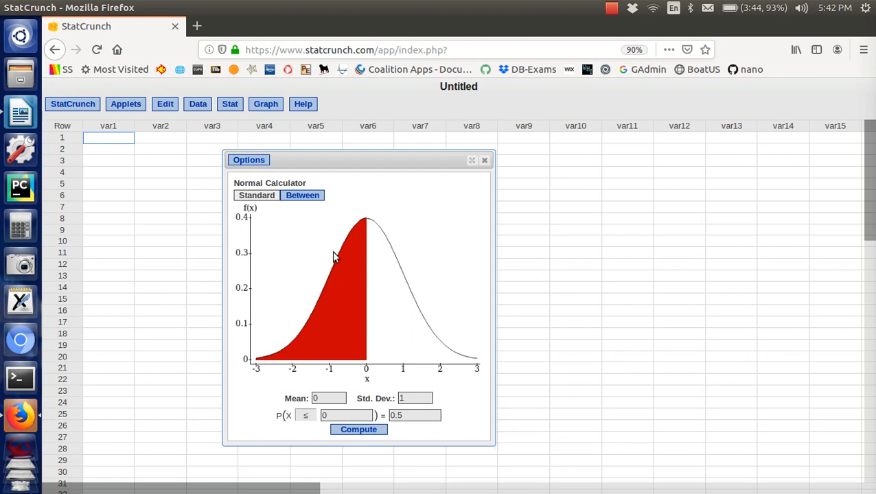
pyautogui.click(343, 417)
pyautogui.click(292, 197)
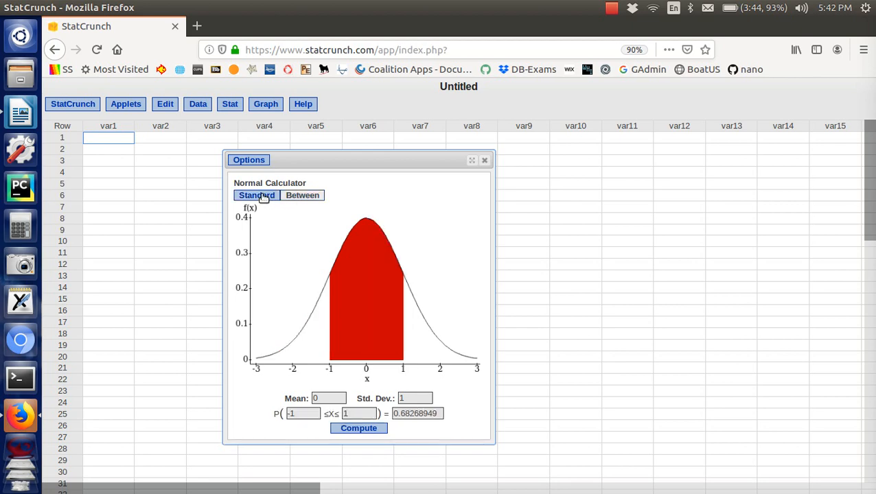
pyautogui.click(263, 196)
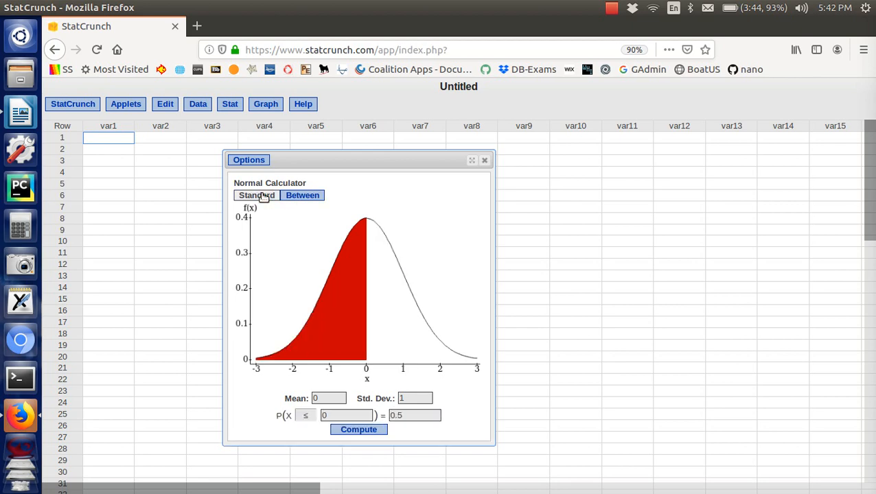
# Step: Set the normal distribution's mean to 100 and its standard deviation to 17
pyautogui.click(327, 398)
pyautogui.press('BackSpace')
pyautogui.write('100')
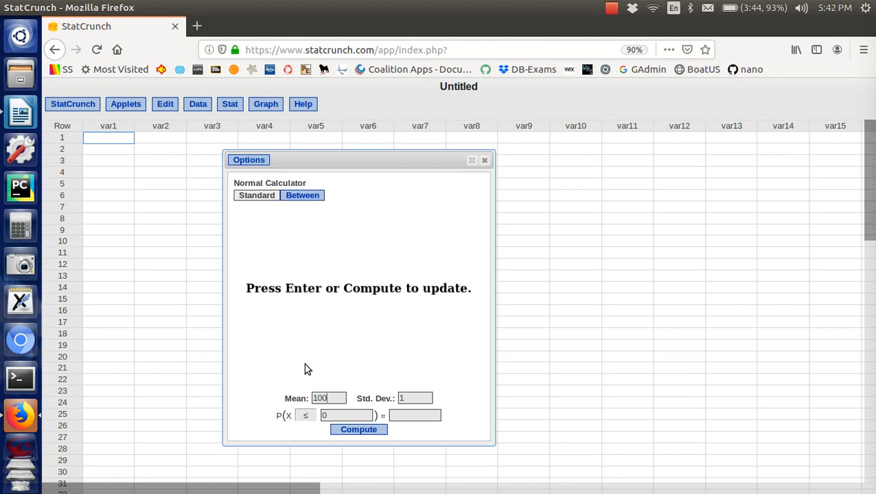
pyautogui.click(416, 400)
pyautogui.press('BackSpace')
pyautogui.write('17')
# Step: Compute the probability that X is less than or equal to 105
pyautogui.click(343, 416)
pyautogui.press('BackSpace')
pyautogui.write('105')
pyautogui.press('BackSpace')
pyautogui.press('BackSpace')
pyautogui.write('05')
pyautogui.click(348, 432)
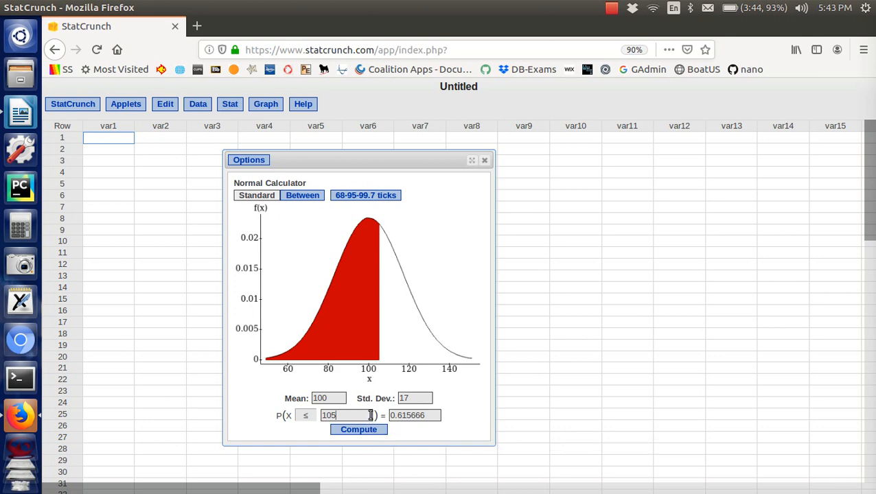
# Step: Clear the X value and compute the X whose less-than-or-equal probability is .85
pyautogui.press('BackSpace')
pyautogui.press('BackSpace')
pyautogui.press('BackSpace')
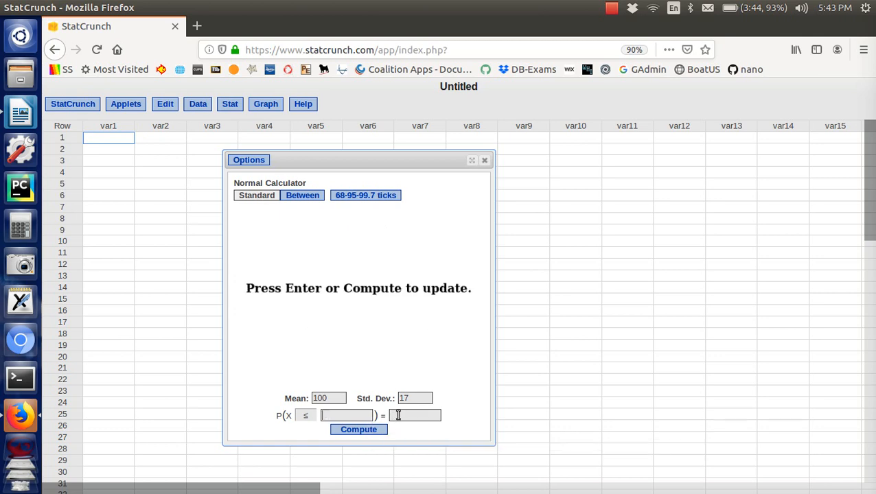
pyautogui.click(398, 415)
pyautogui.write('.85')
pyautogui.click(360, 432)
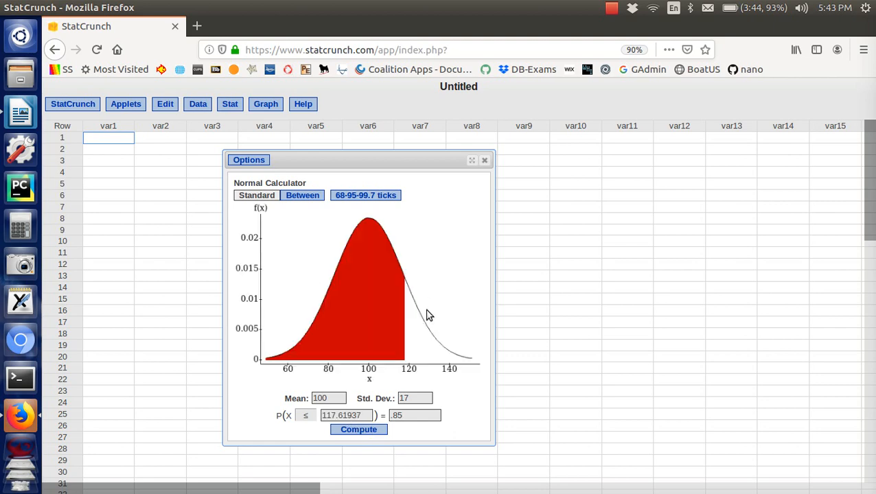
# Step: Compute the probability that X ≥ 90, and switch the inequality to ≤ for the same value
pyautogui.click(306, 416)
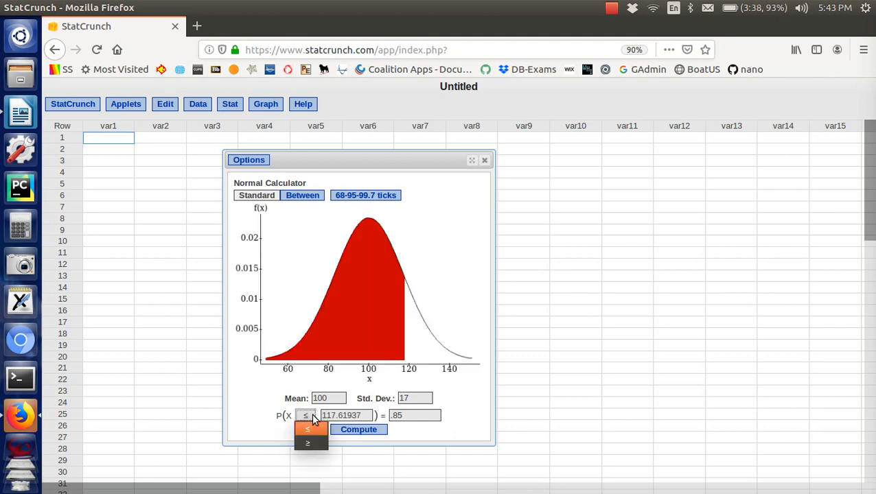
pyautogui.click(311, 443)
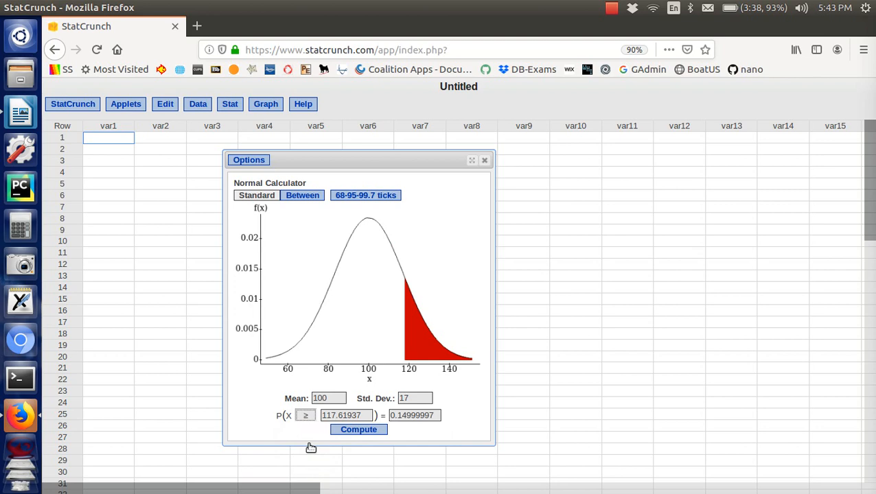
pyautogui.click(364, 415)
pyautogui.press('BackSpace')
pyautogui.press('BackSpace')
pyautogui.press('BackSpace')
pyautogui.press('BackSpace')
pyautogui.press('BackSpace')
pyautogui.press('BackSpace')
pyautogui.press('BackSpace')
pyautogui.press('BackSpace')
pyautogui.press('BackSpace')
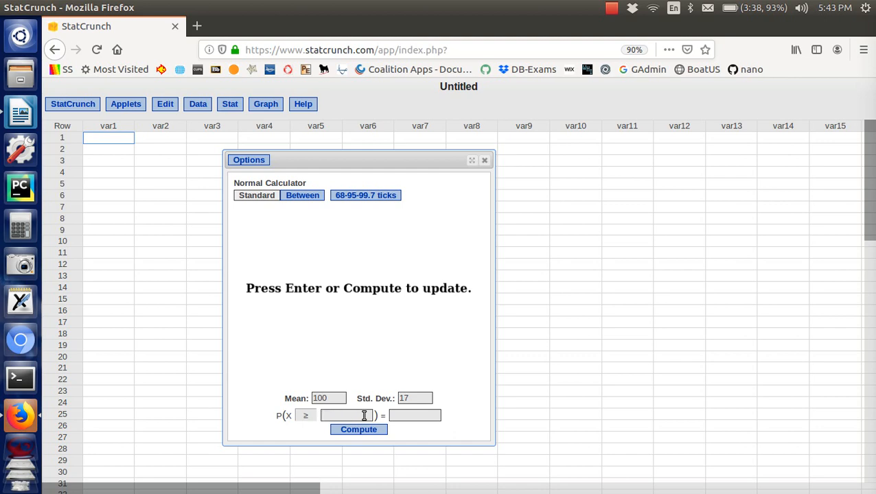
pyautogui.write('90')
pyautogui.click(365, 430)
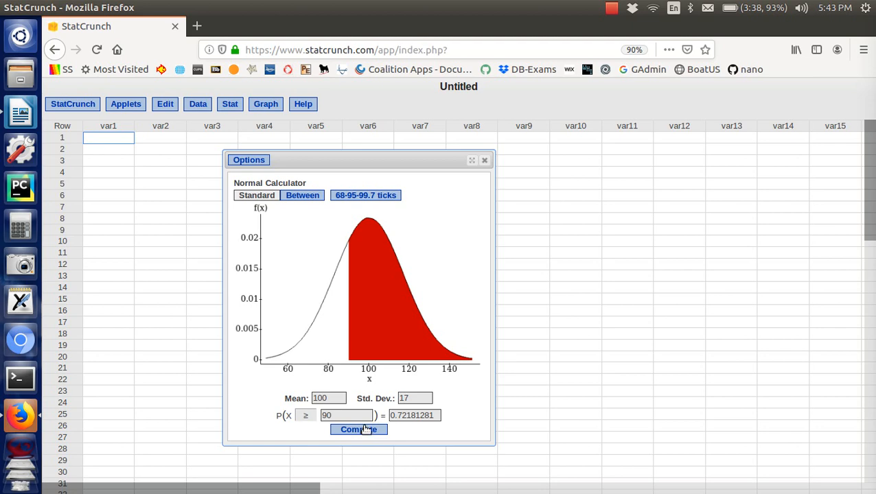
pyautogui.click(307, 417)
pyautogui.click(309, 428)
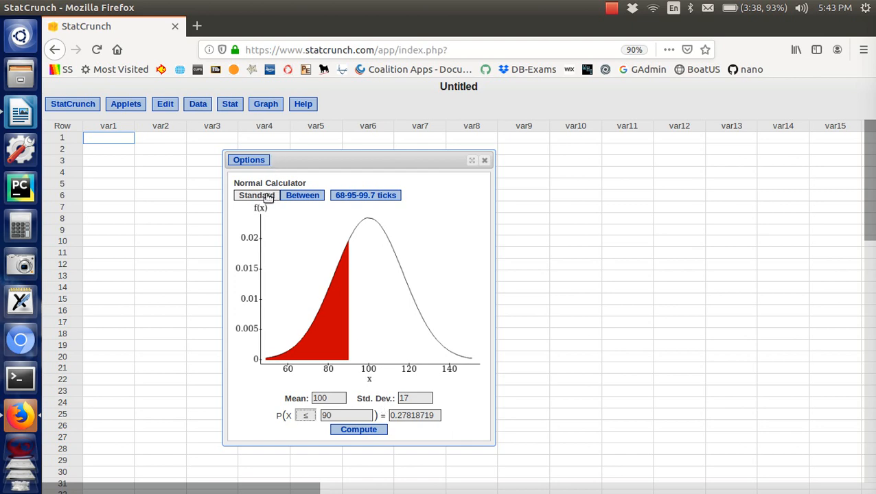
# Step: Switch the Normal calculator to Between mode and set the standard deviation to 25
pyautogui.click(295, 197)
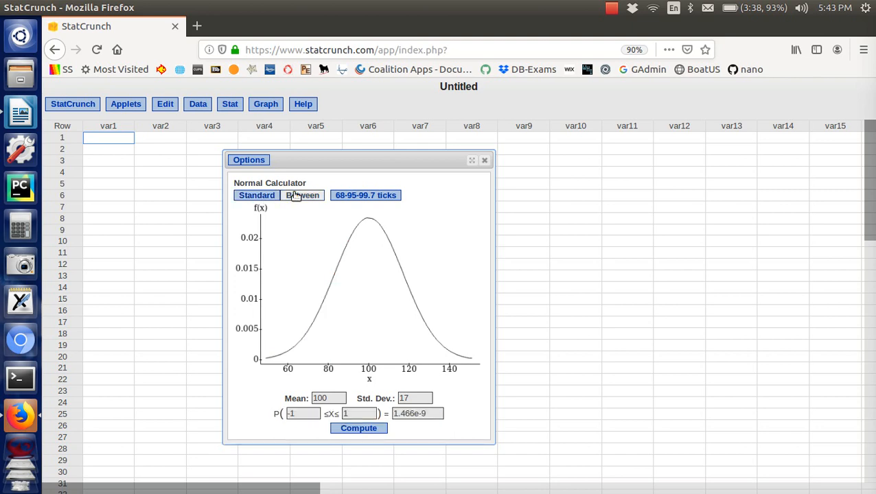
pyautogui.doubleClick(415, 399)
pyautogui.write('25')
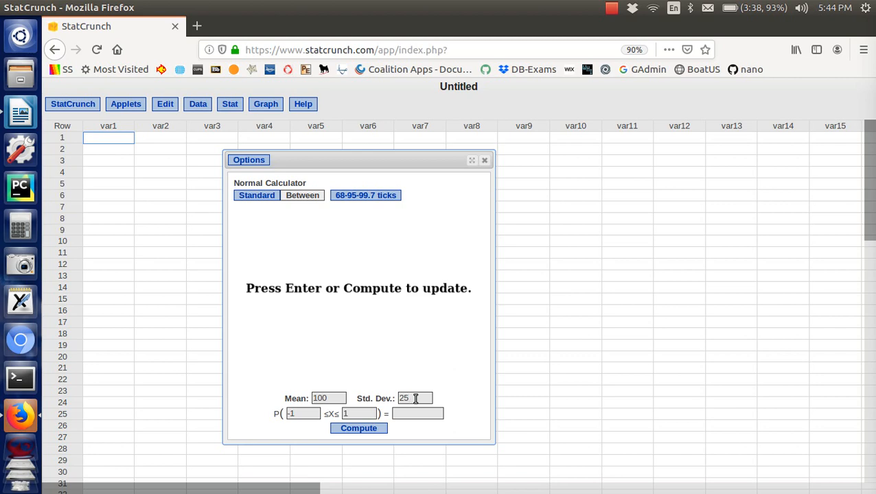
# Step: Compute the upper bound for a between-probability of 0.40, with the lower bound set to 100
pyautogui.click(308, 413)
pyautogui.press('BackSpace')
pyautogui.press('BackSpace')
pyautogui.write('100')
pyautogui.click(356, 413)
pyautogui.press('BackSpace')
pyautogui.click(402, 415)
pyautogui.write('0.40')
pyautogui.click(370, 429)
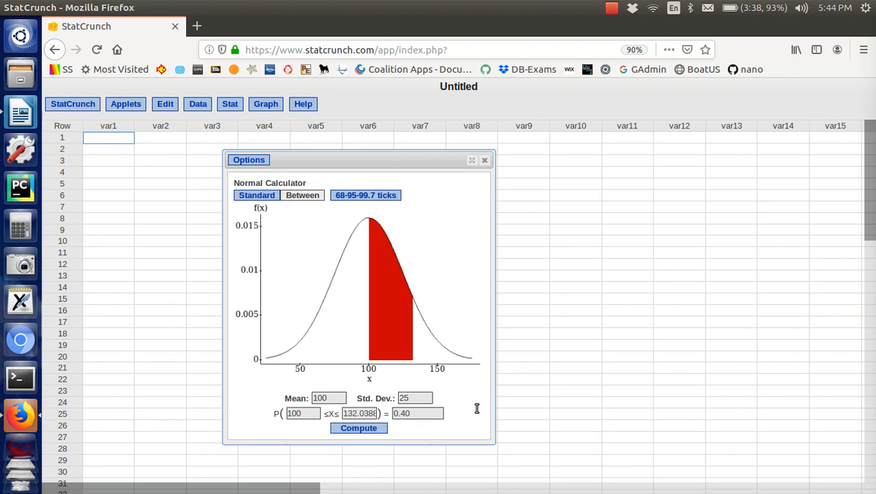
# Step: Compute the lower bound for a between-probability of 0.40 with the upper bound set to 100, and close the calculator
pyautogui.doubleClick(368, 412)
pyautogui.write('100')
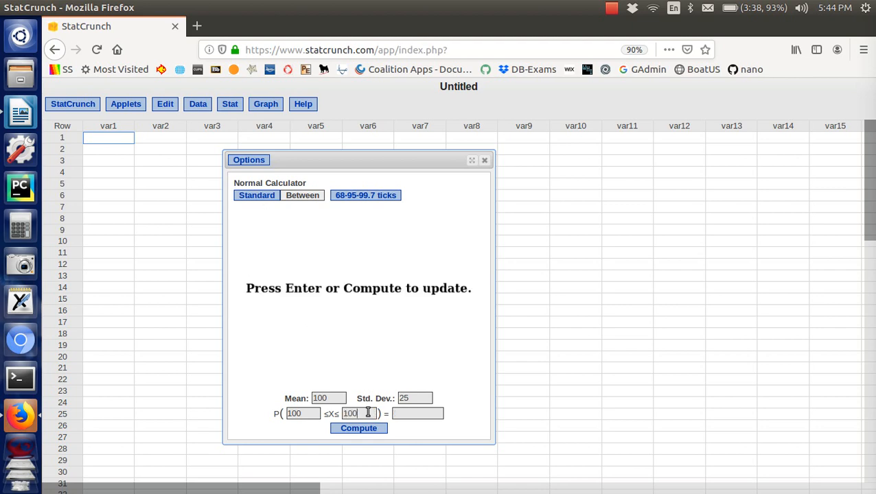
pyautogui.doubleClick(313, 412)
pyautogui.press('BackSpace')
pyautogui.click(395, 413)
pyautogui.write('0.40')
pyautogui.click(375, 428)
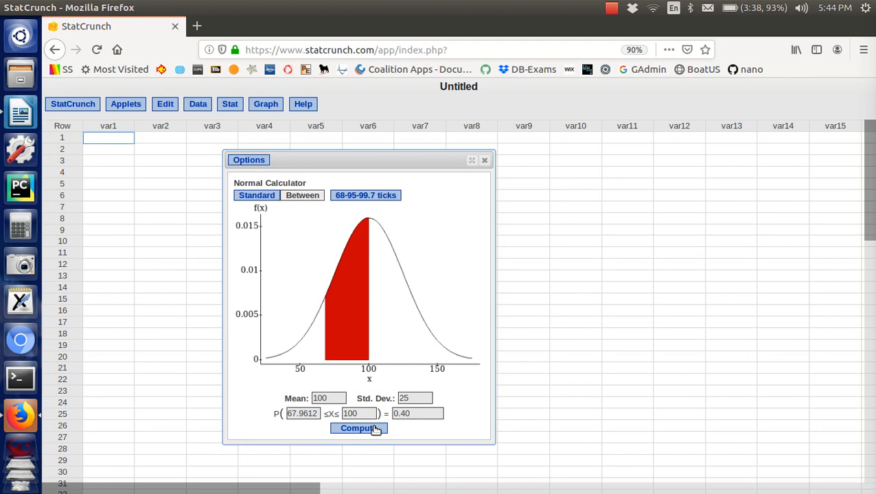
pyautogui.click(484, 160)
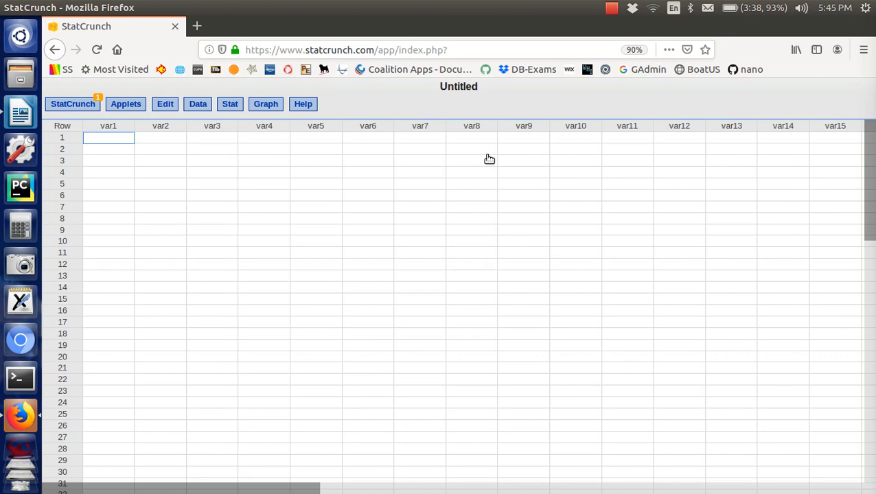
# Step: Load MyStatLab_Data_Set.csv from the computer's Desktop with the whitespace delimiter and the first line used as column names
pyautogui.click(232, 105)
pyautogui.moveTo(248, 124)
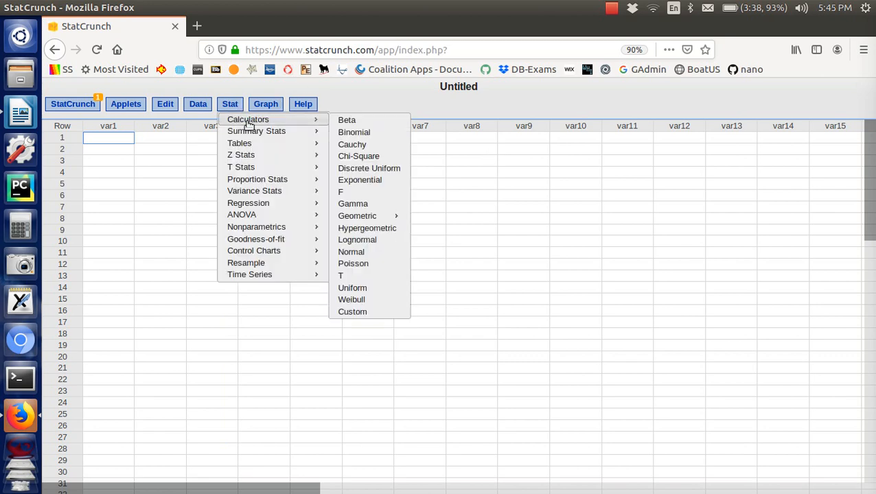
pyautogui.click(206, 108)
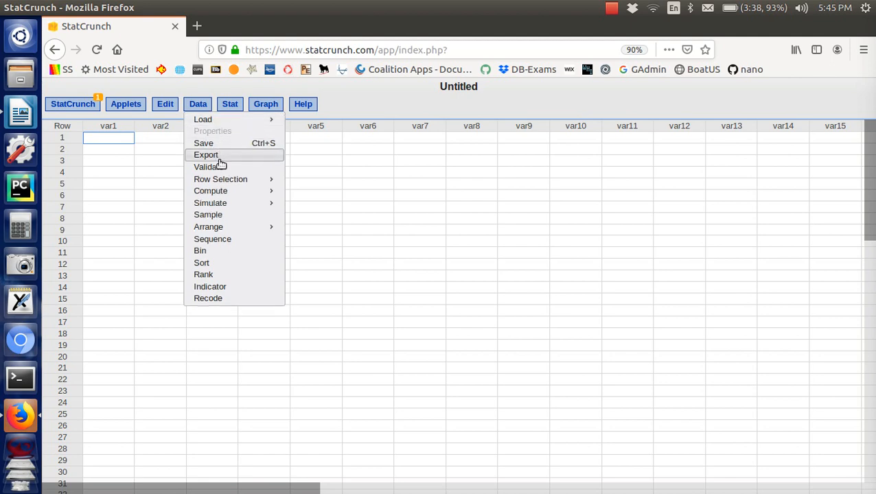
pyautogui.moveTo(271, 120)
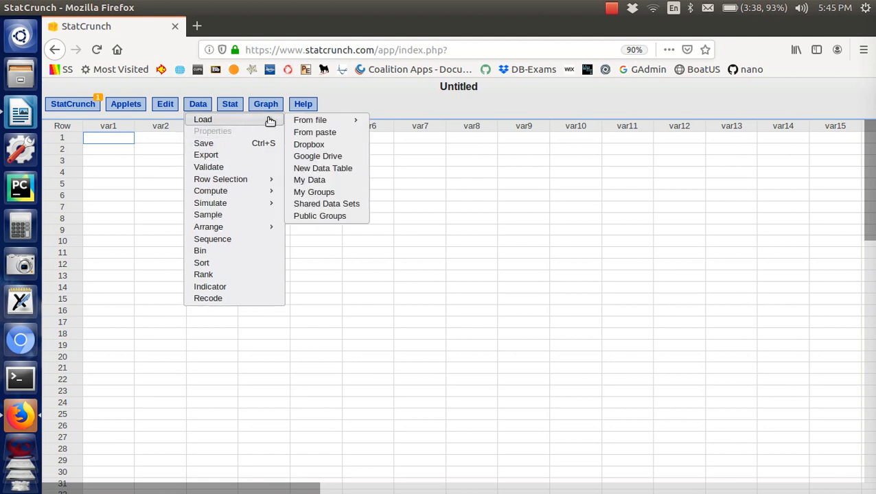
pyautogui.moveTo(306, 121)
pyautogui.click(398, 122)
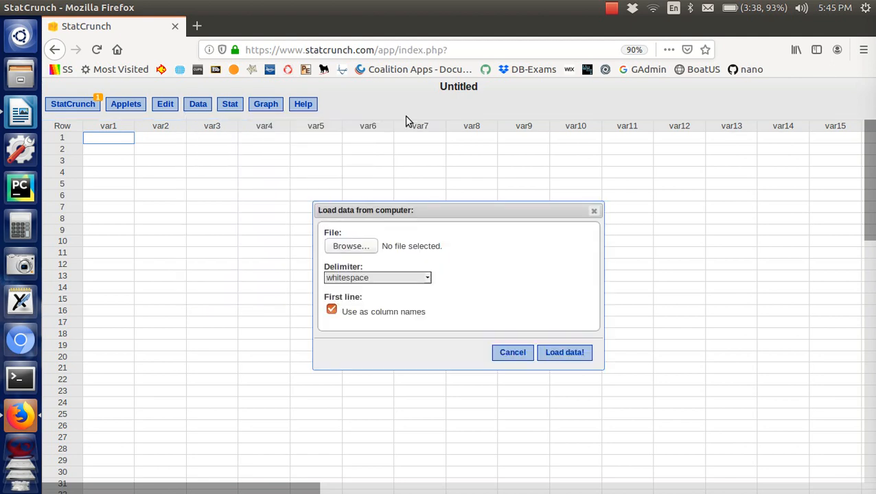
pyautogui.click(365, 251)
pyautogui.click(397, 207)
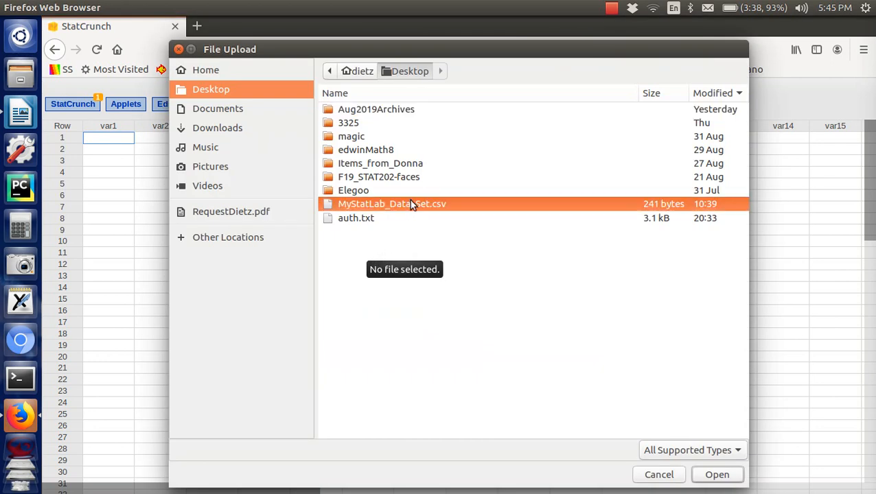
pyautogui.click(718, 474)
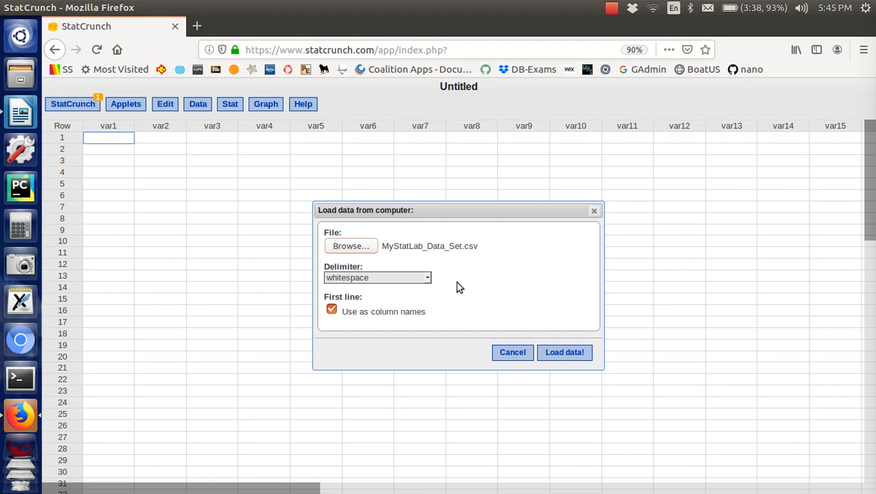
pyautogui.click(426, 280)
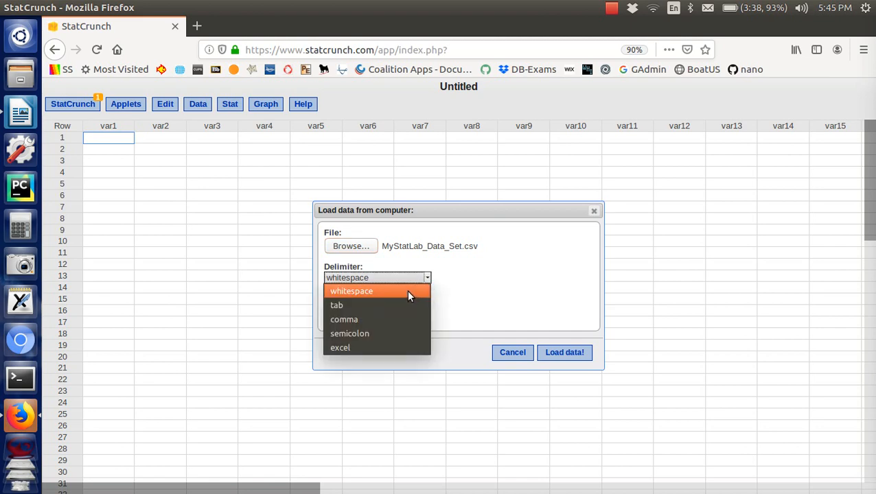
pyautogui.click(406, 291)
pyautogui.click(574, 353)
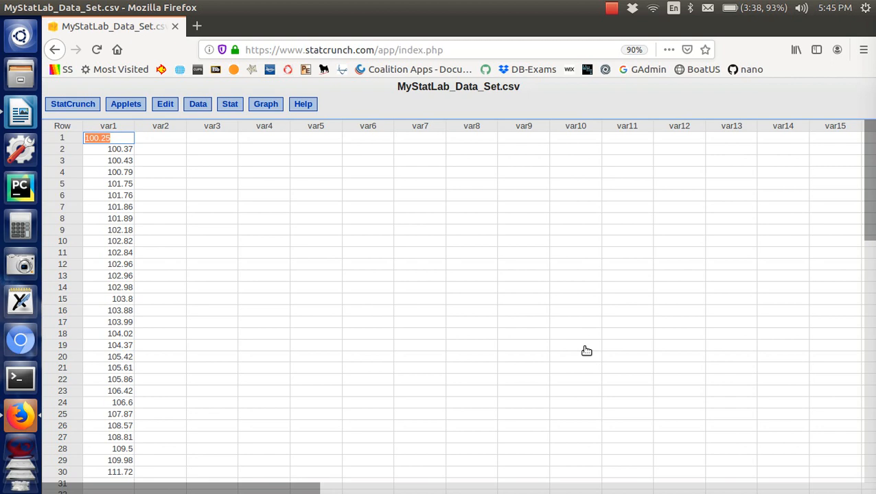
# Step: Compute a new column labelled q from the expression var1 < 103
pyautogui.moveTo(867, 199); pyautogui.dragTo(873, 85)
pyautogui.click(203, 107)
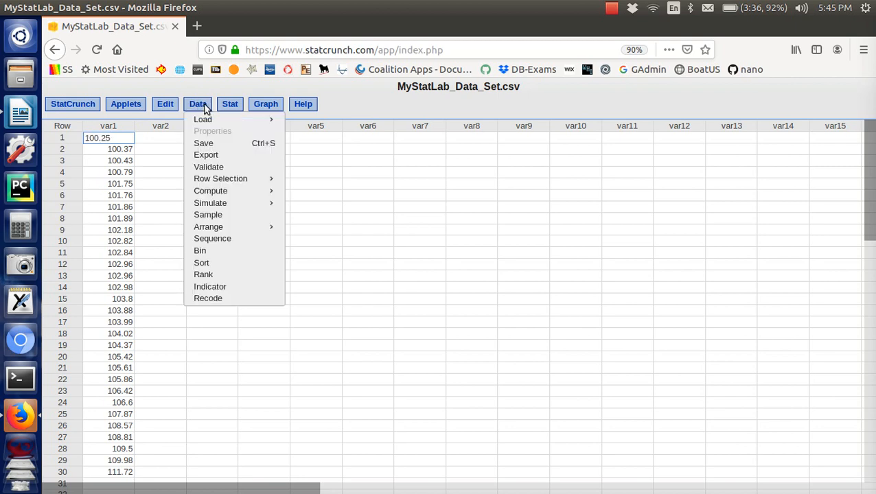
pyautogui.moveTo(267, 194)
pyautogui.click(313, 193)
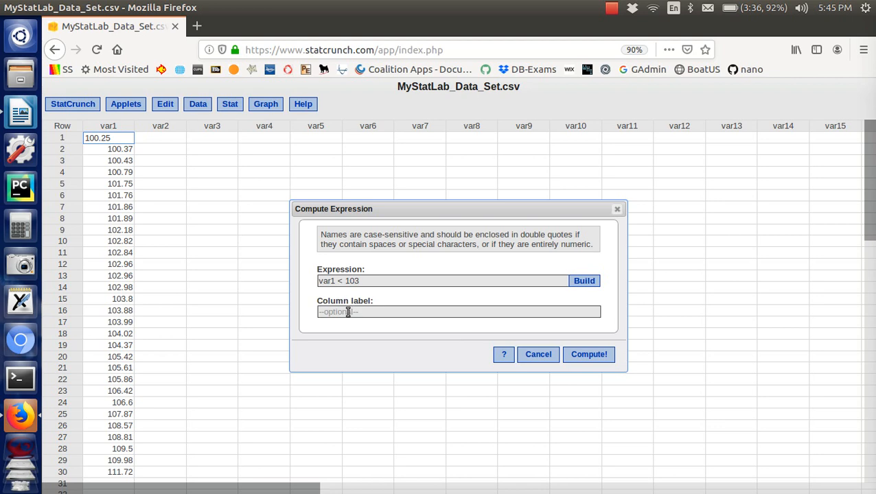
pyautogui.write('q')
pyautogui.click(603, 354)
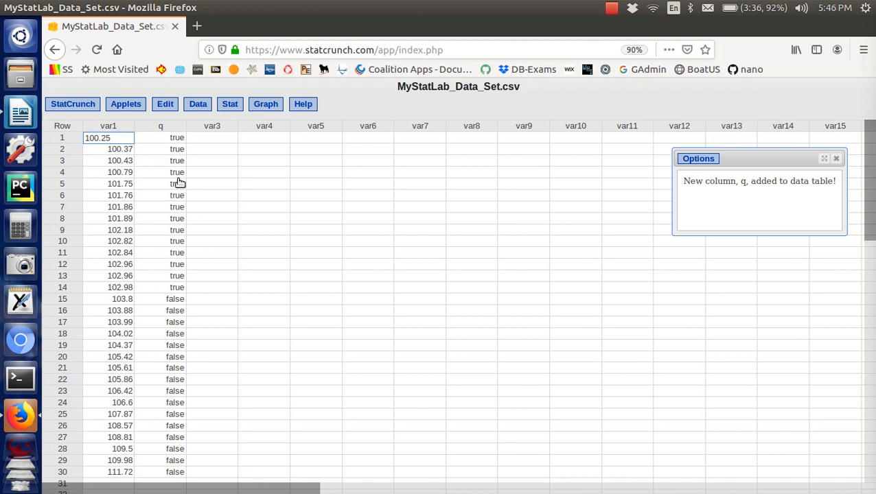
# Step: Create a pie chart with data from column q and move the chart window closer to the data columns
pyautogui.click(267, 105)
pyautogui.moveTo(268, 135)
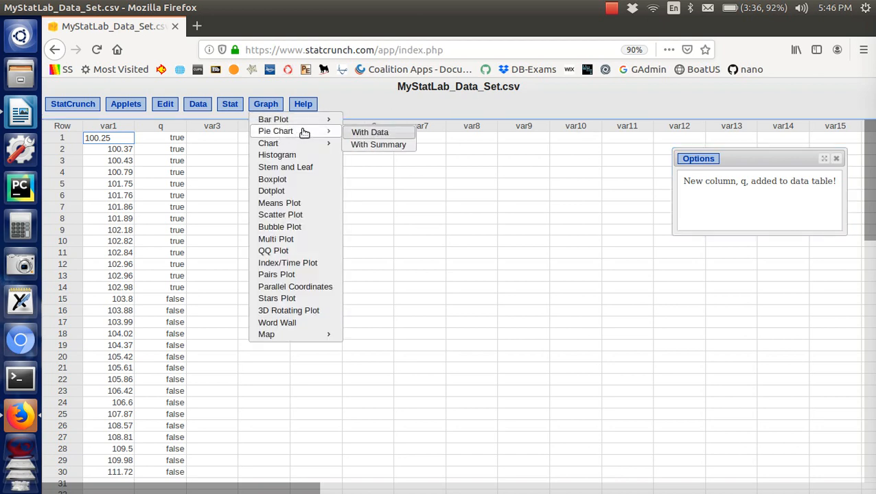
pyautogui.click(381, 130)
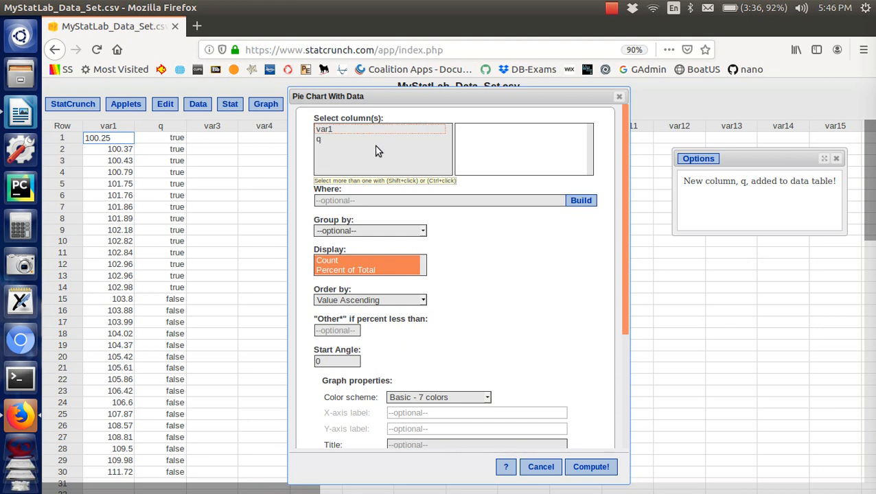
pyautogui.click(326, 139)
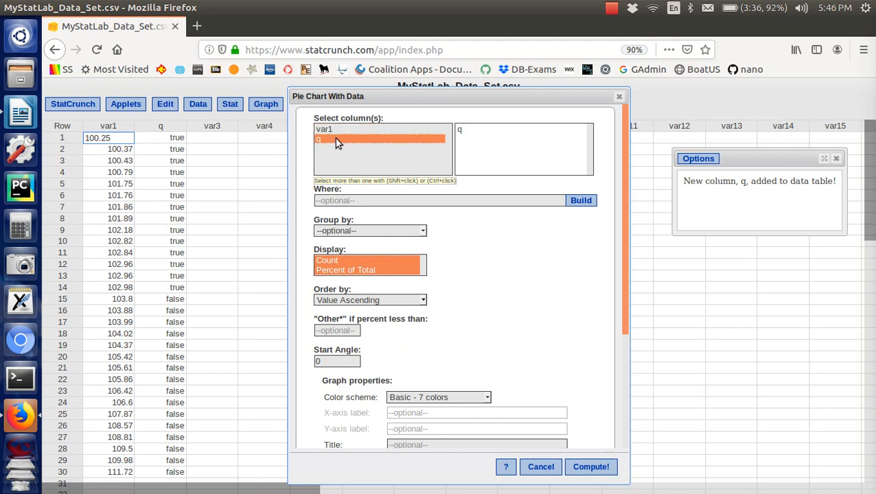
pyautogui.click(604, 468)
pyautogui.moveTo(675, 172); pyautogui.dragTo(444, 146)
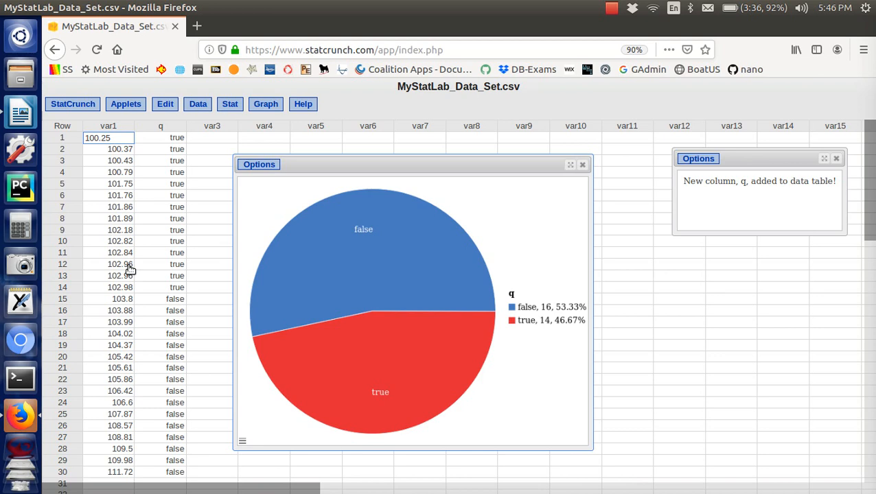
# Step: Close the new-column message window and the pie chart window
pyautogui.click(836, 159)
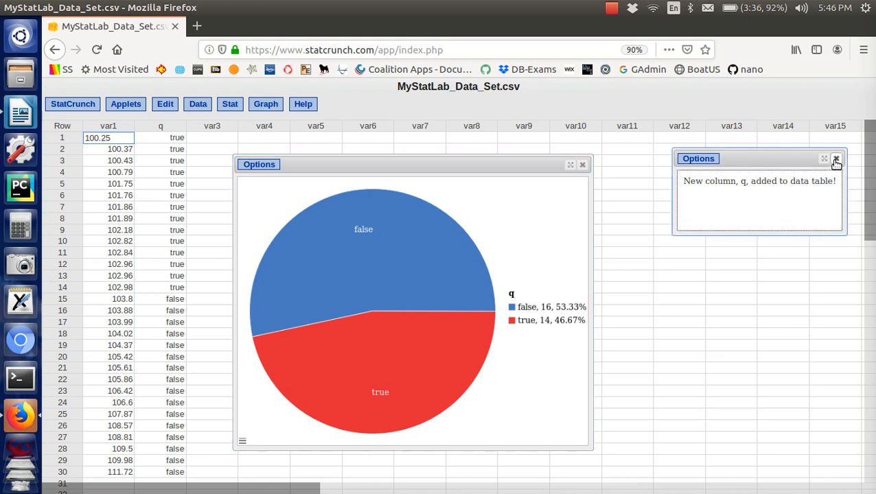
pyautogui.click(582, 169)
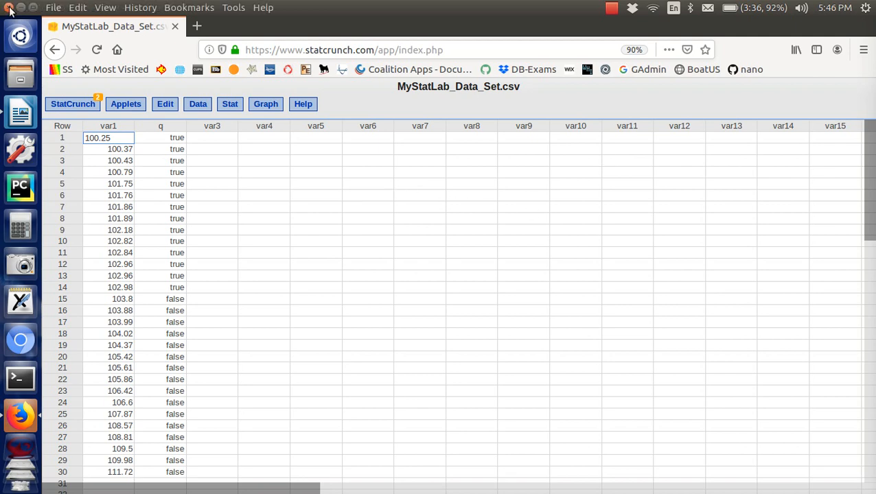
pyautogui.click(611, 8)
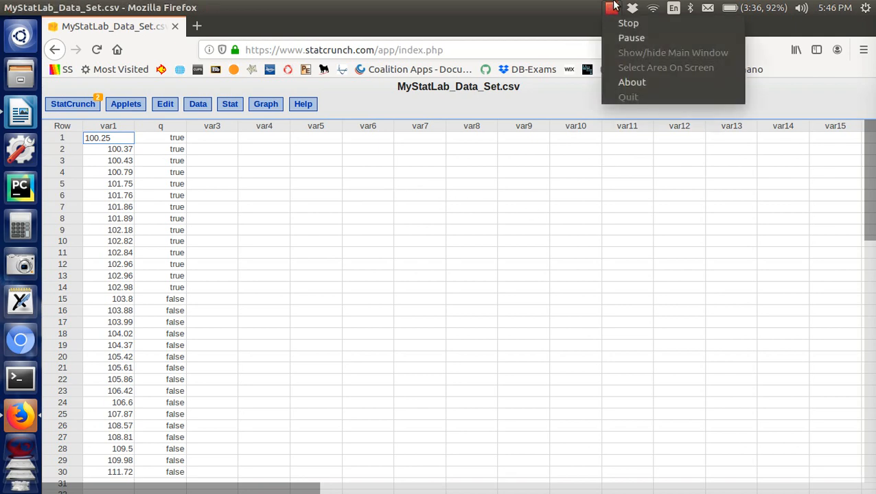